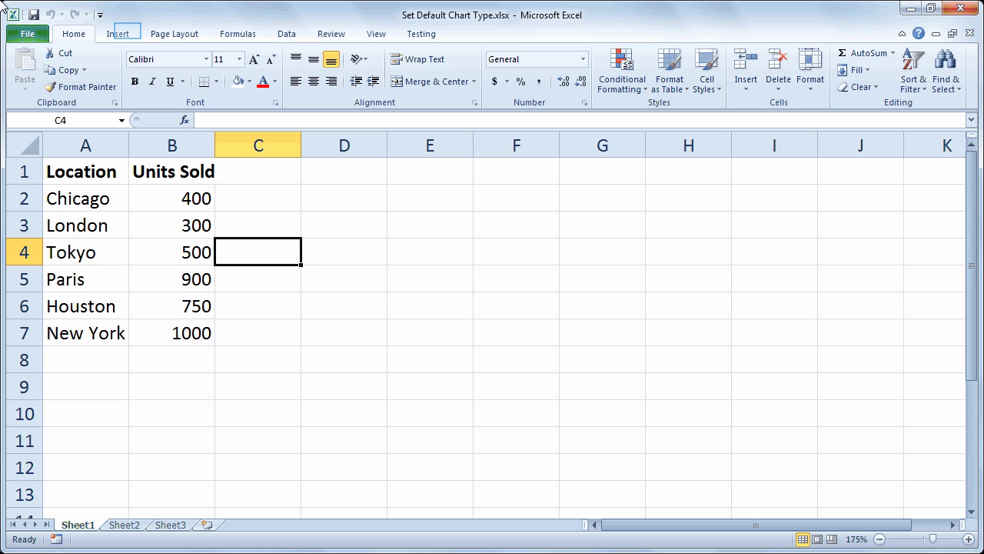
# Insert a 2-D clustered column chart of the Location and Units Sold data.
pyautogui.click(129, 36)
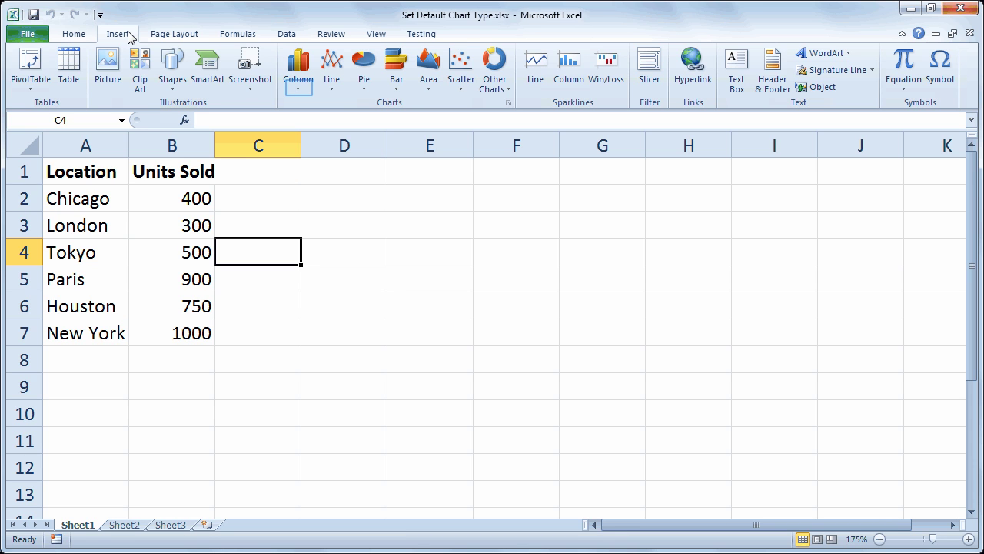
pyautogui.click(299, 86)
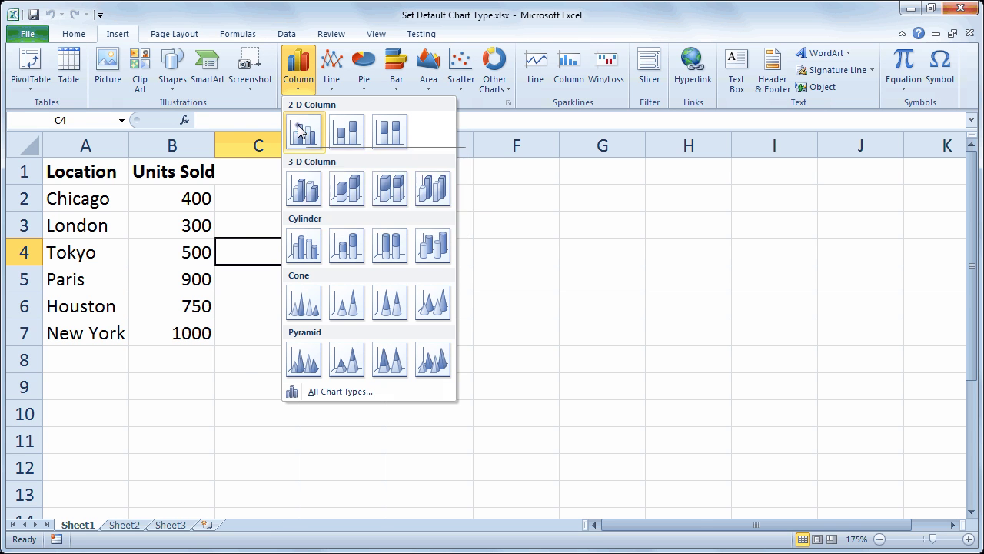
pyautogui.click(301, 132)
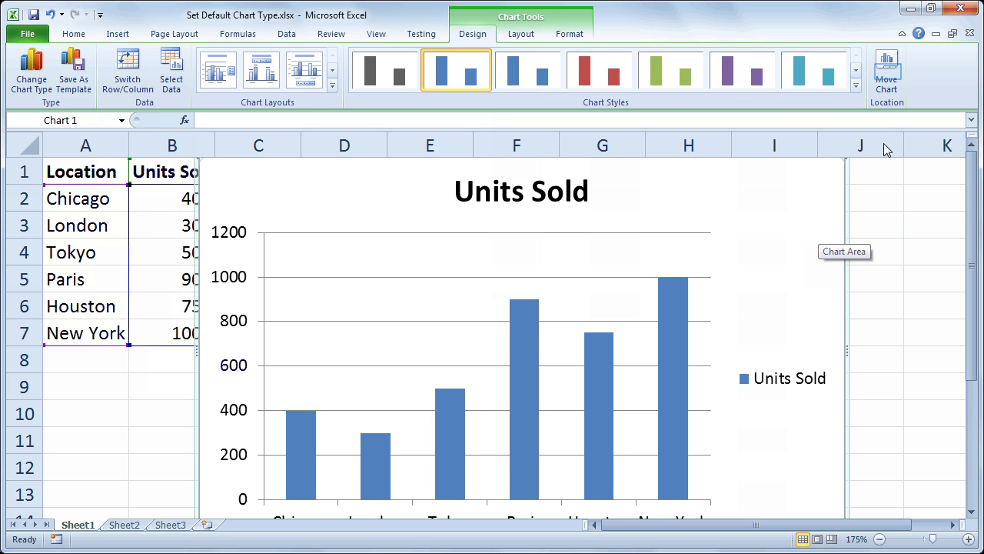
# Move the chart to a new sheet named "New Chart".
pyautogui.click(888, 76)
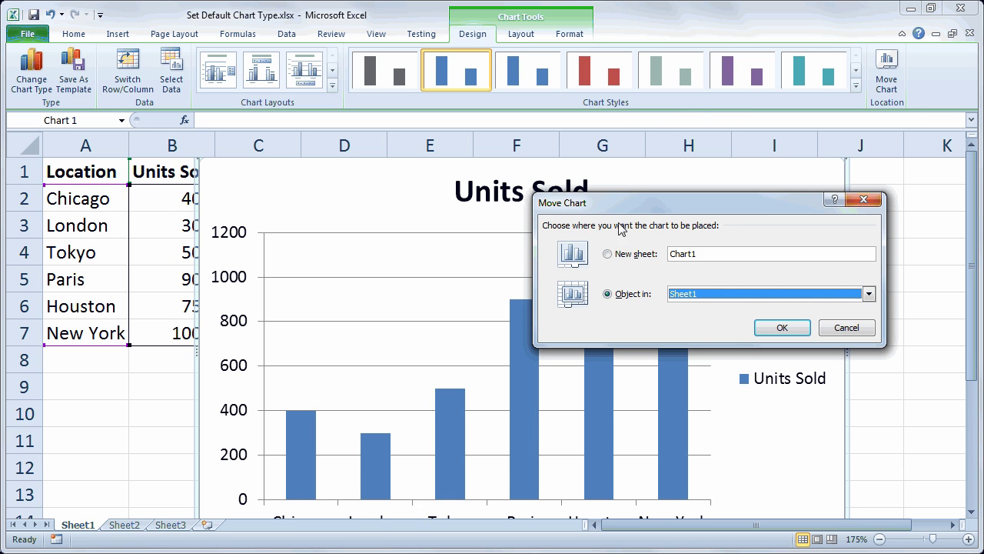
pyautogui.click(617, 254)
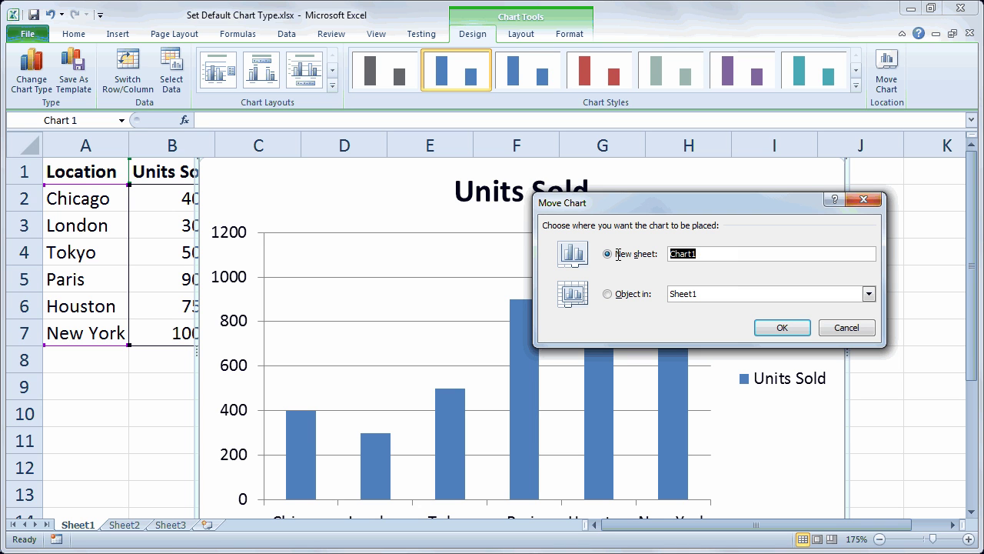
pyautogui.write('New Chart')
pyautogui.press('Return')
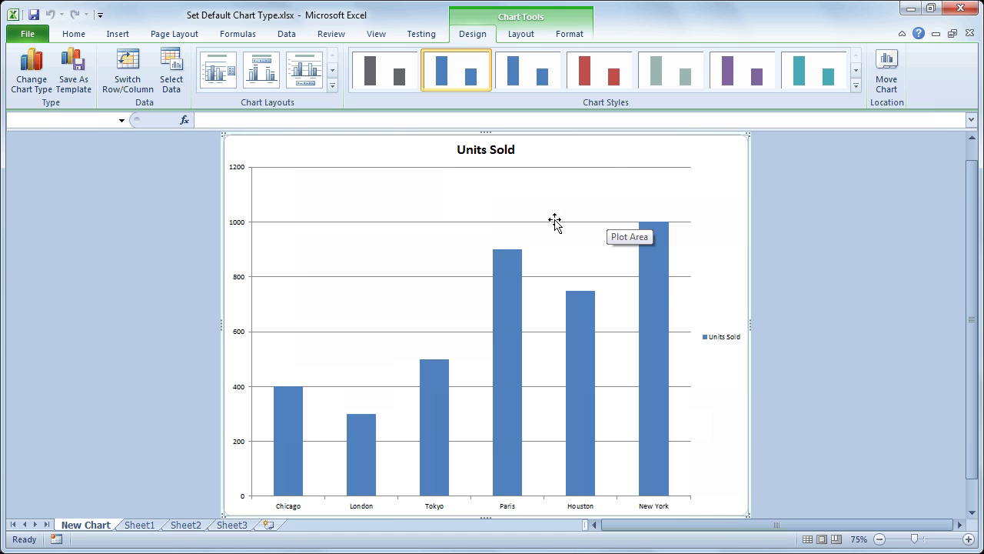
# Set the fill of the chart's plot area to a picture or texture fill.
pyautogui.rightClick(543, 191)
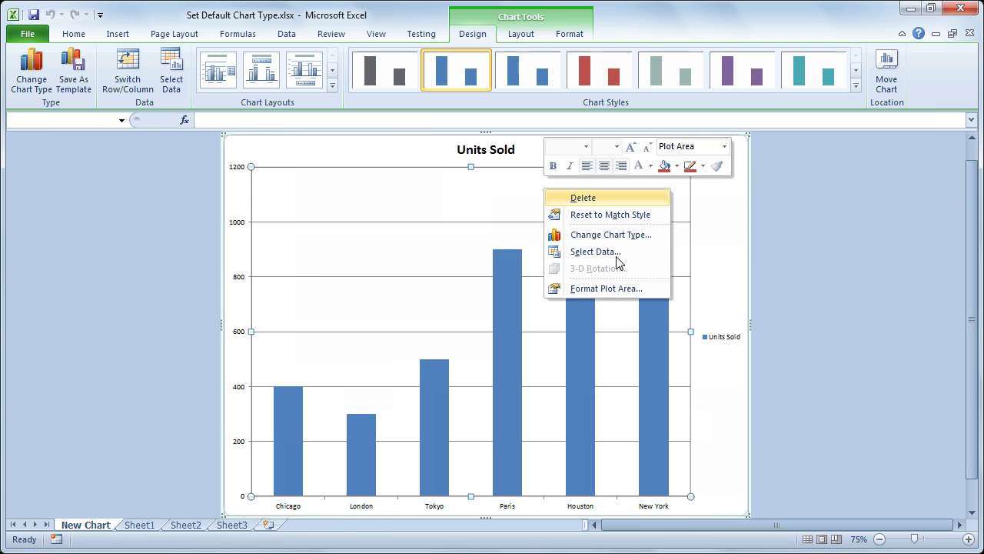
pyautogui.click(606, 288)
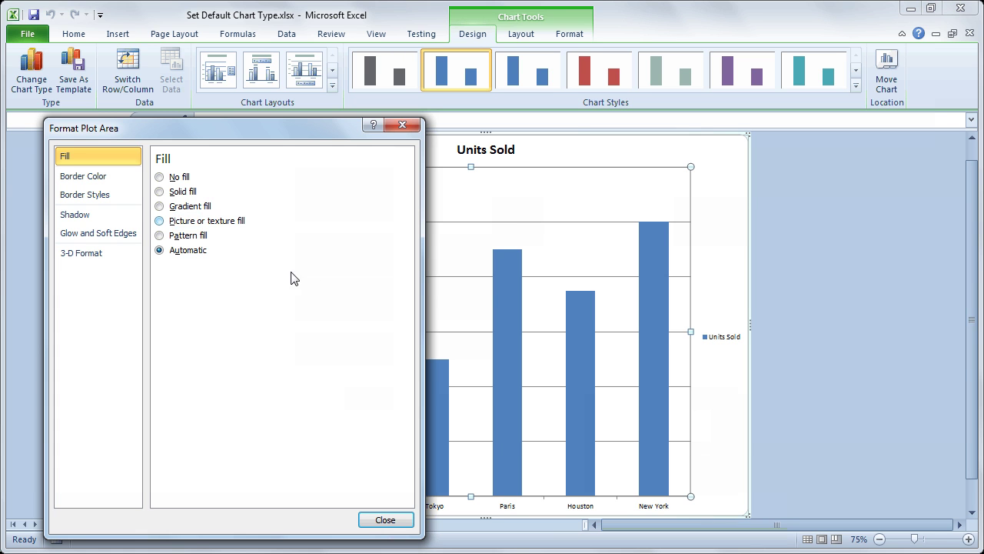
pyautogui.click(189, 224)
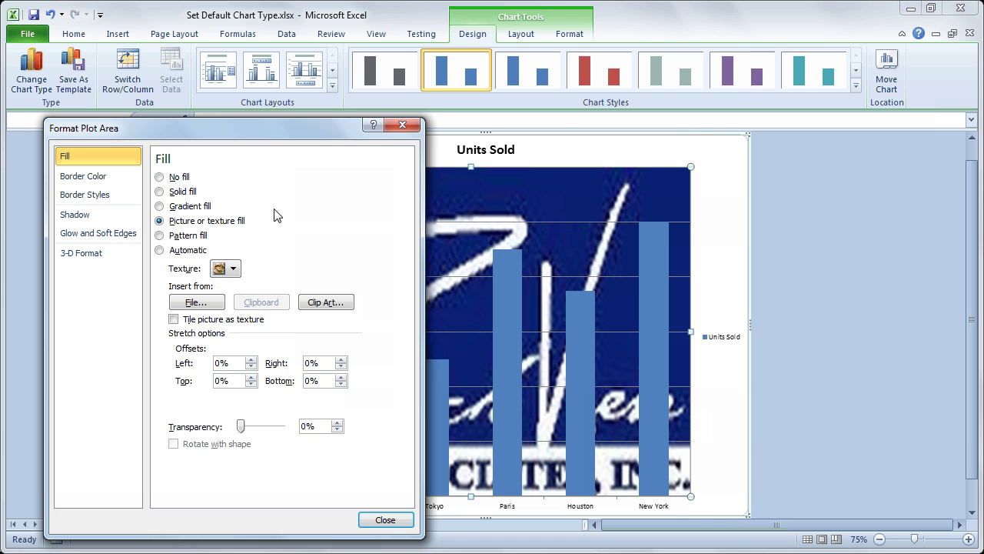
# Insert NEW RKA LOGO.jpg from the Pictures library as the plot area's fill picture.
pyautogui.moveTo(325, 134); pyautogui.dragTo(334, 128)
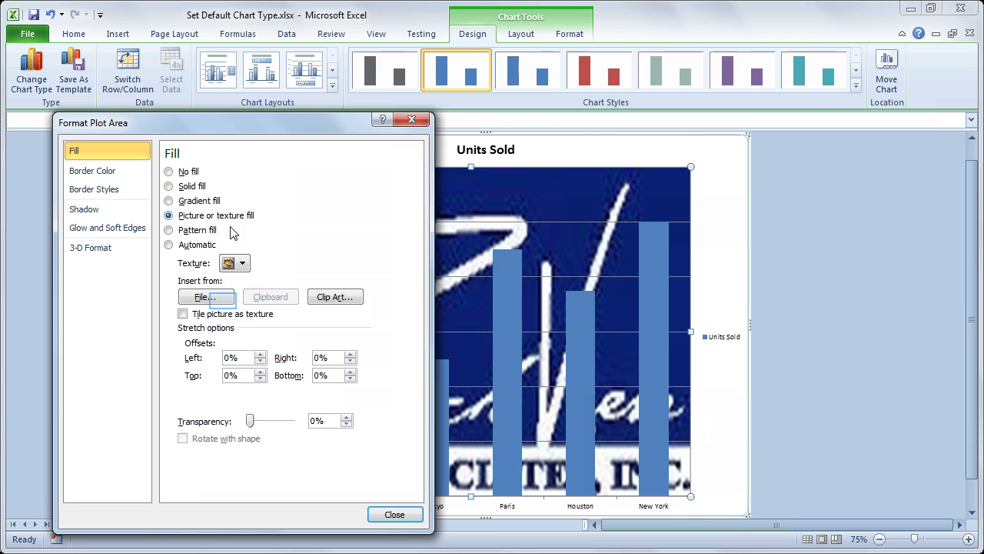
pyautogui.click(222, 299)
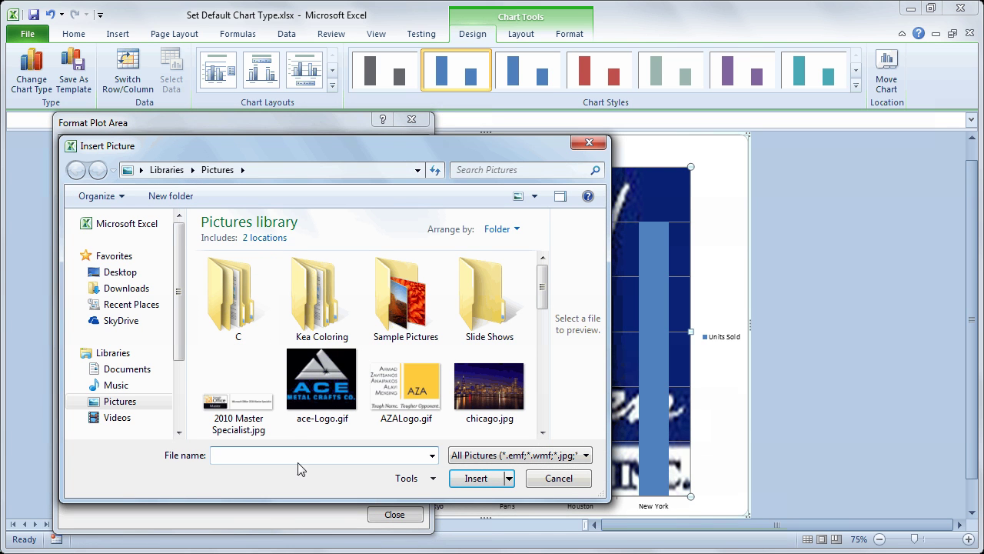
pyautogui.write('ne')
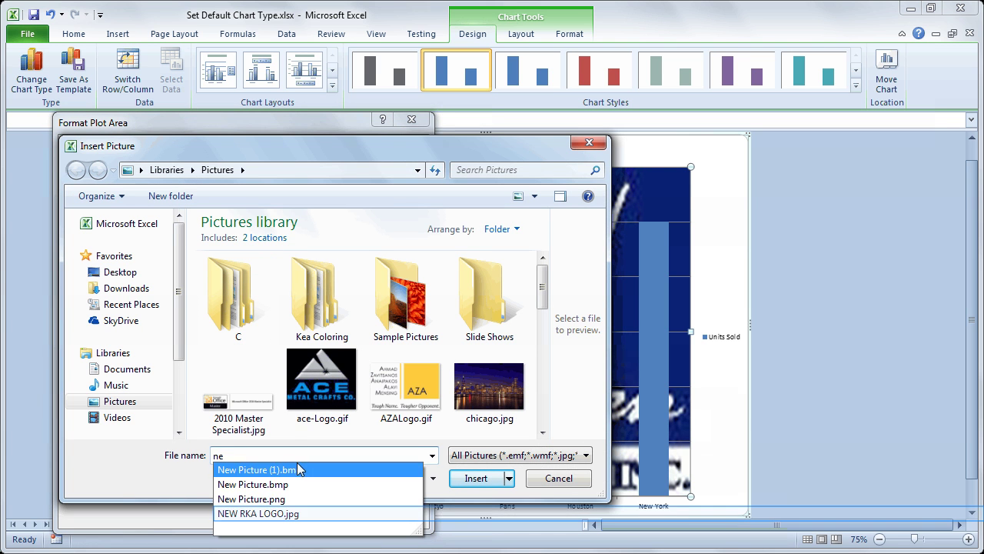
pyautogui.click(297, 513)
pyautogui.click(471, 477)
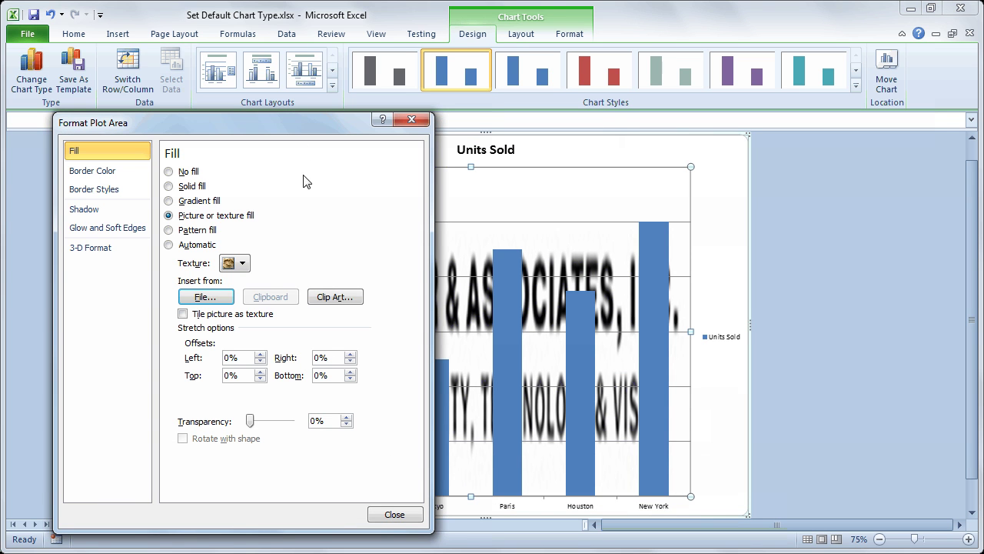
# Tile the logo picture as a texture across the plot area and set its transparency to 84%.
pyautogui.moveTo(302, 114); pyautogui.dragTo(769, 23)
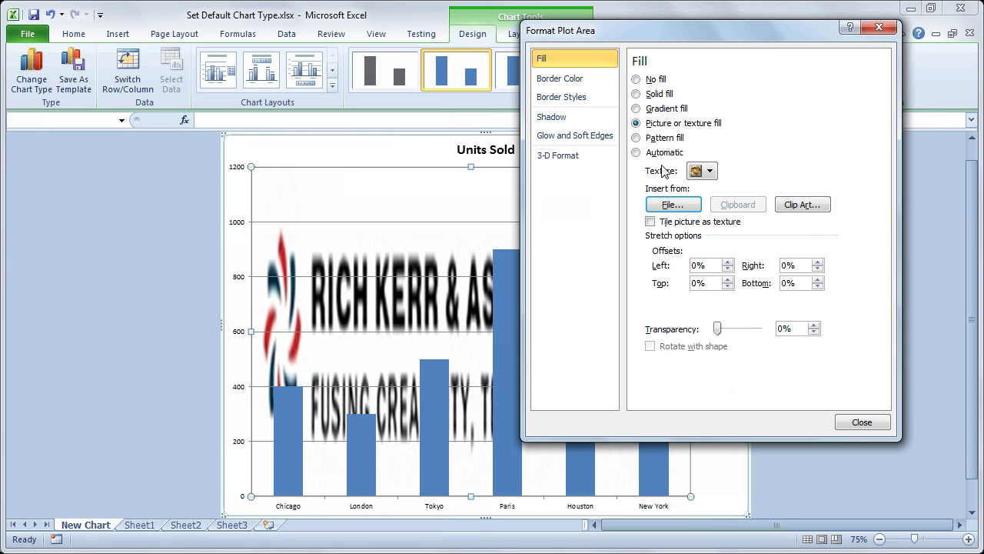
pyautogui.click(650, 221)
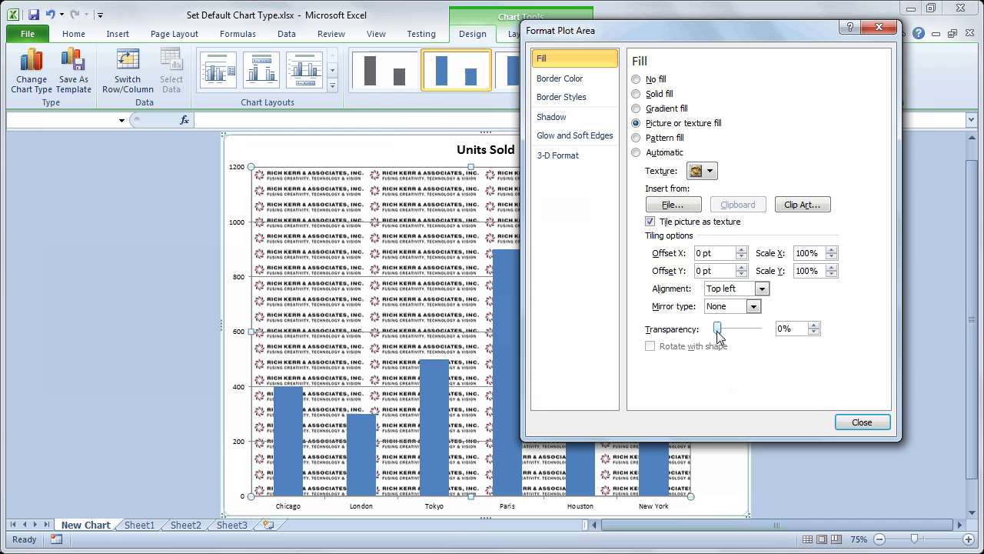
pyautogui.moveTo(718, 336); pyautogui.dragTo(749, 338)
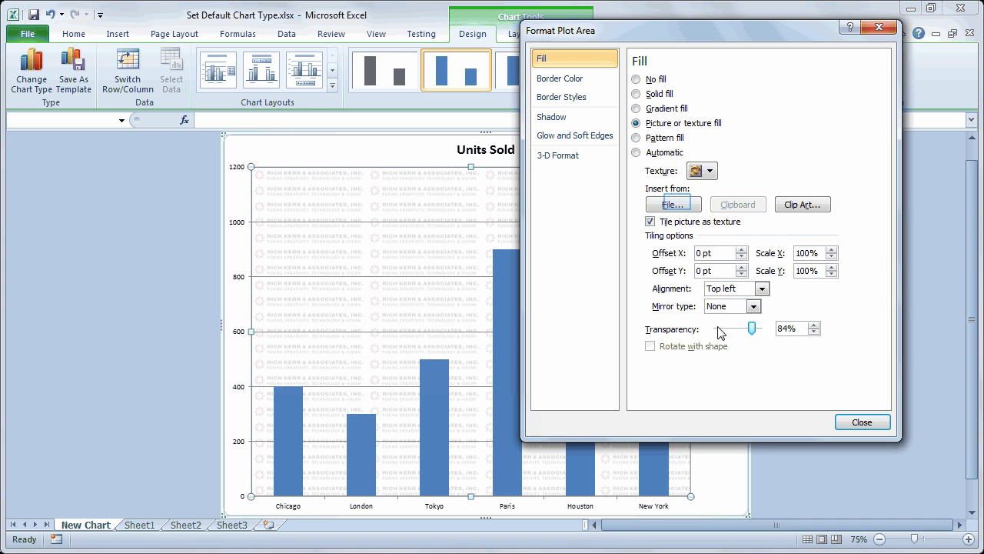
# Replace the plot area's fill picture with 2010 Master Specialist.jpg from the Pictures library.
pyautogui.click(671, 204)
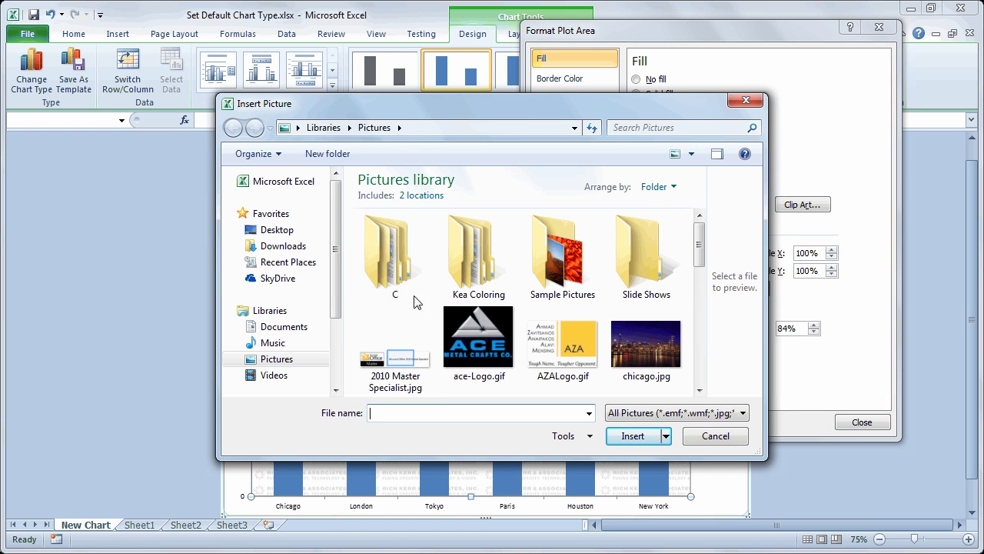
pyautogui.click(403, 361)
pyautogui.click(630, 434)
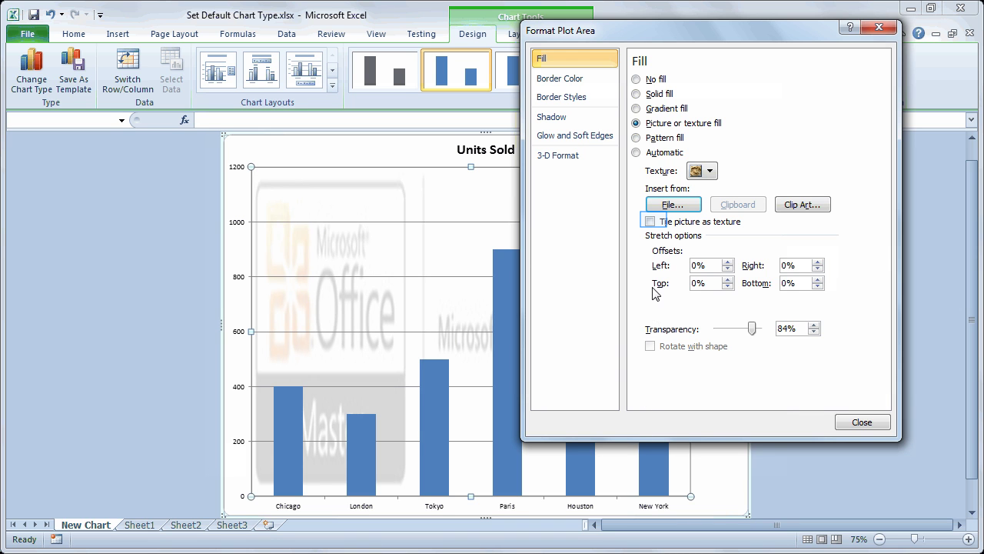
# Tile the Master Specialist picture as a texture in the plot area and set its transparency to 89%.
pyautogui.click(650, 221)
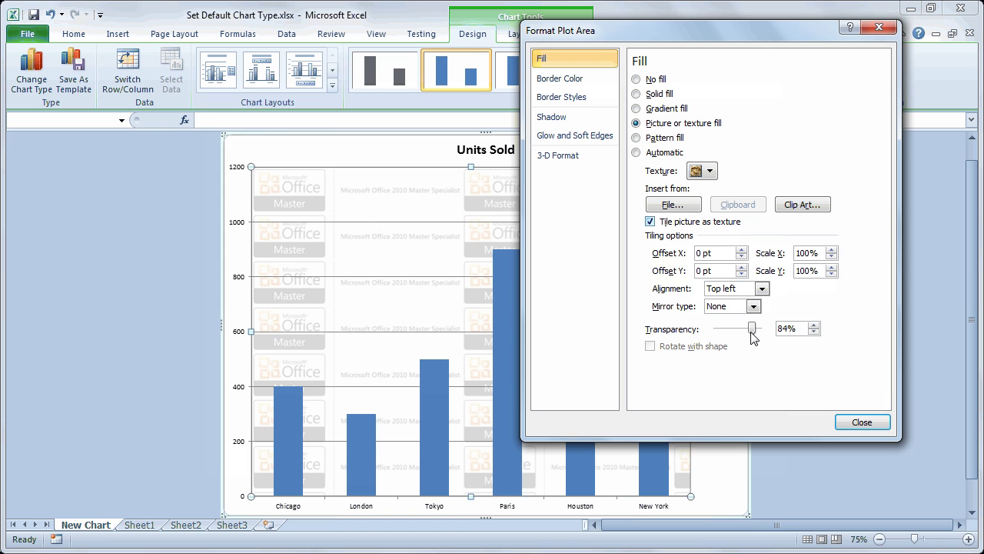
pyautogui.moveTo(752, 332)
pyautogui.mouseDown()
pyautogui.moveTo(737, 332)
pyautogui.moveTo(754, 333)
pyautogui.mouseUp()
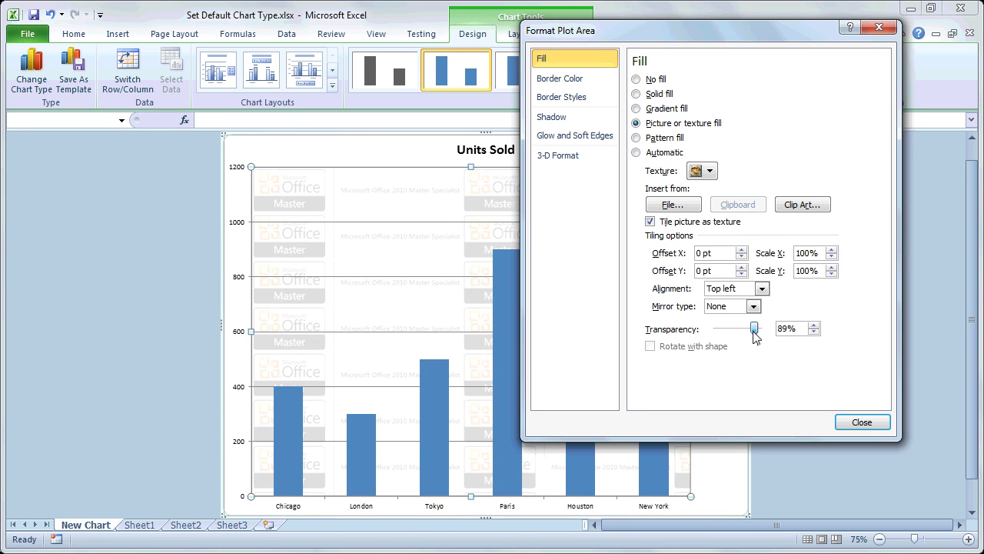
pyautogui.click(860, 423)
# Format the Units Sold data series so that the column fill colors vary by point.
pyautogui.moveTo(574, 359)
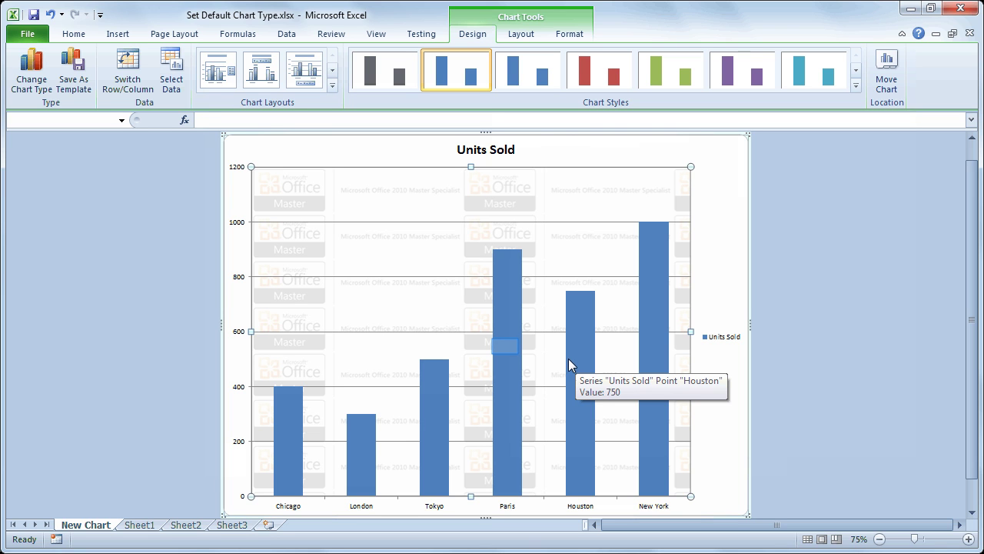
pyautogui.rightClick(505, 346)
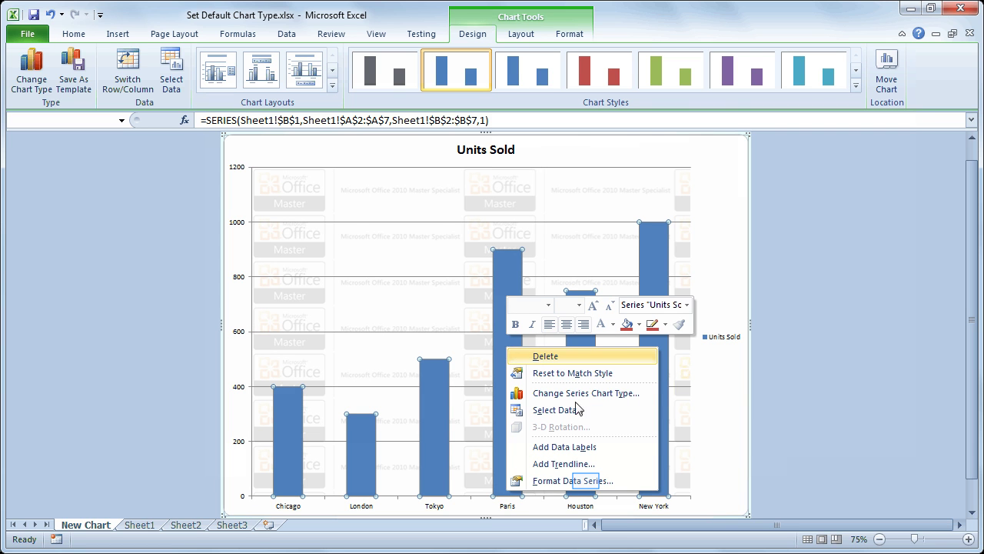
pyautogui.click(585, 481)
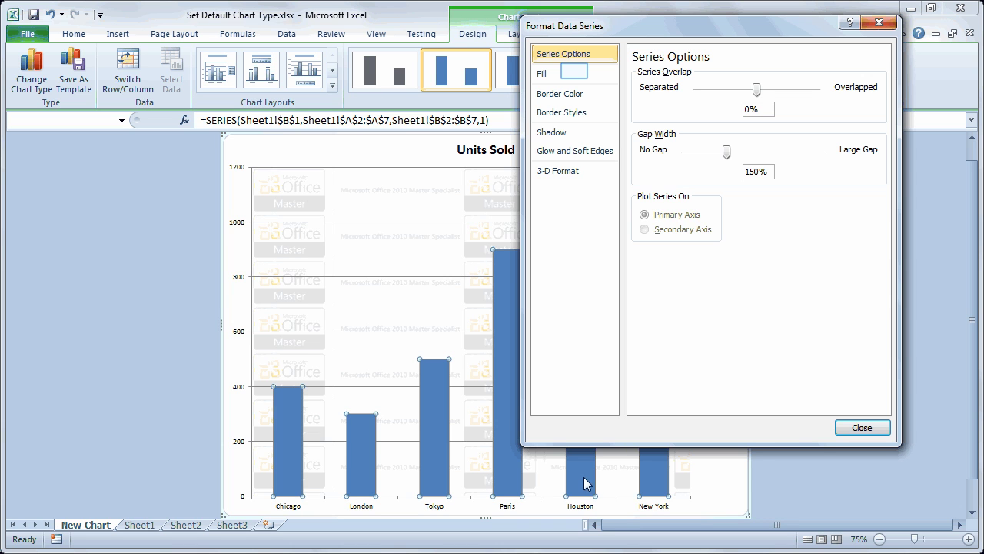
pyautogui.click(576, 74)
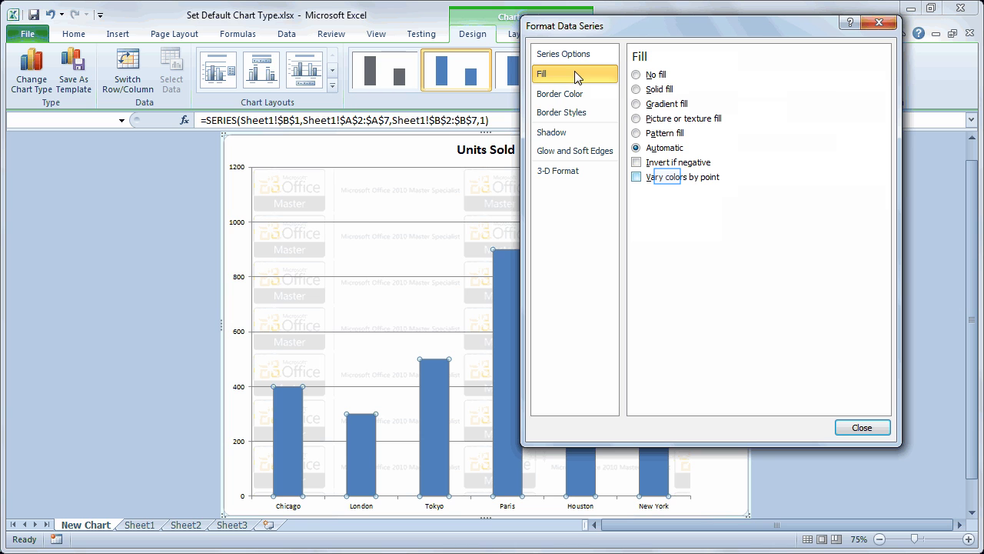
pyautogui.click(668, 177)
pyautogui.click(861, 427)
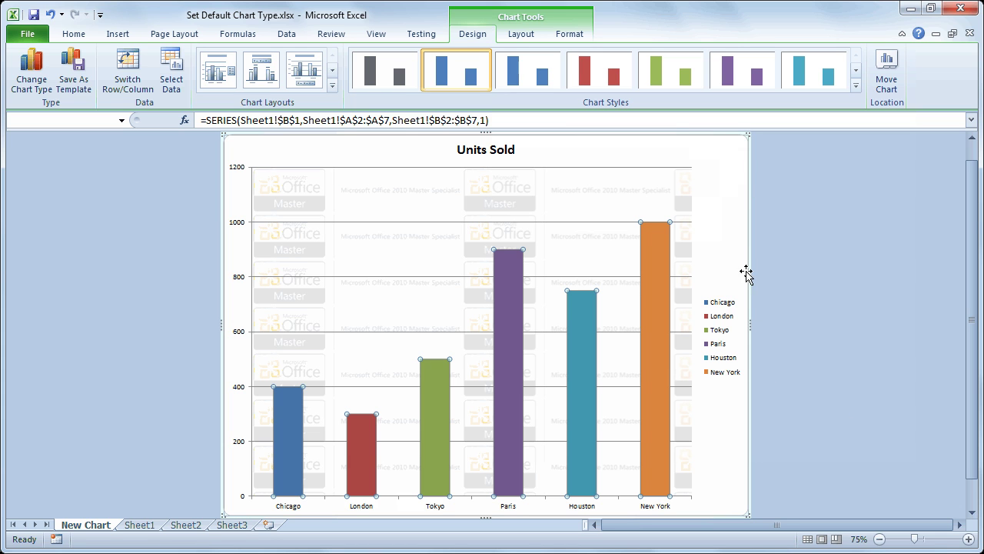
pyautogui.click(740, 209)
# Add data labels to the columns, trying the Inside End position before switching them to Outside End.
pyautogui.moveTo(661, 241)
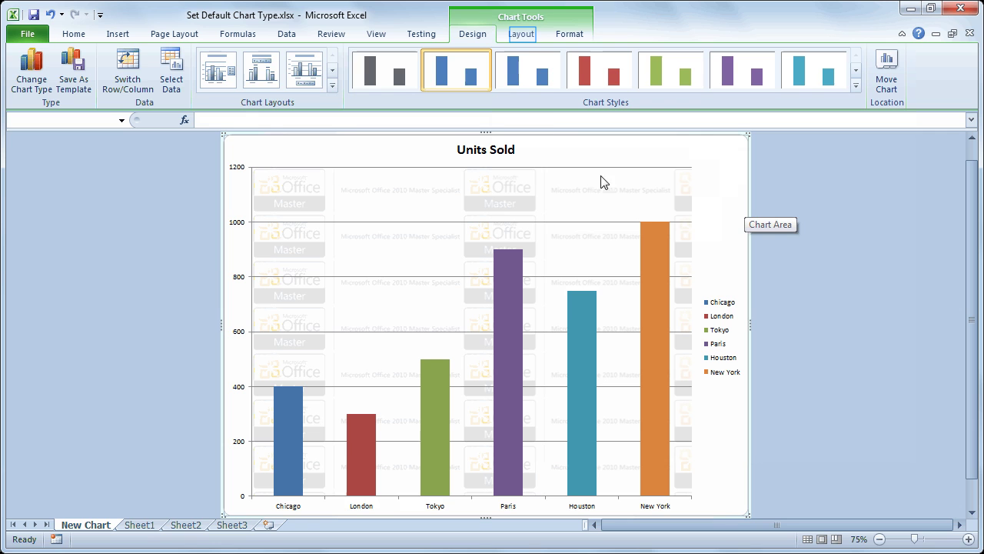
pyautogui.click(522, 36)
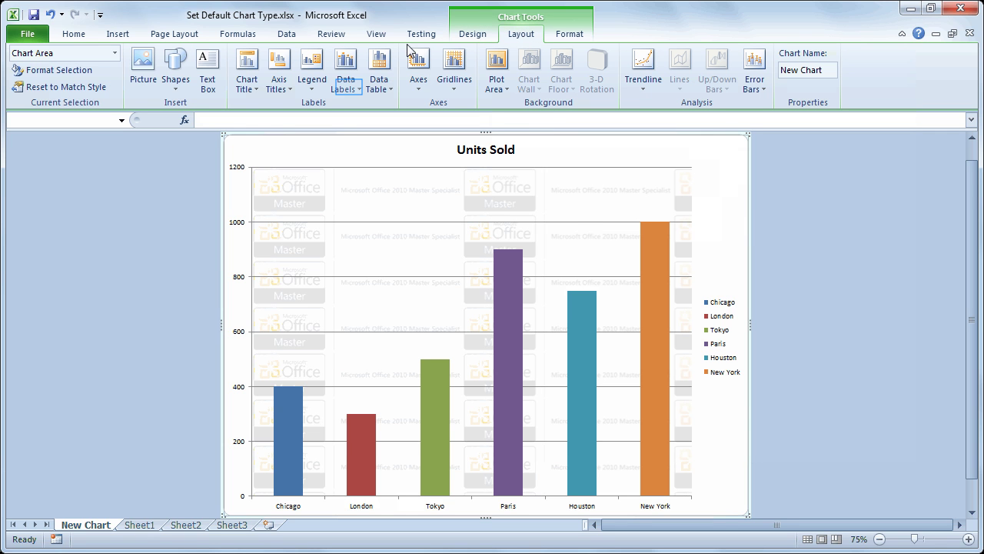
pyautogui.click(351, 91)
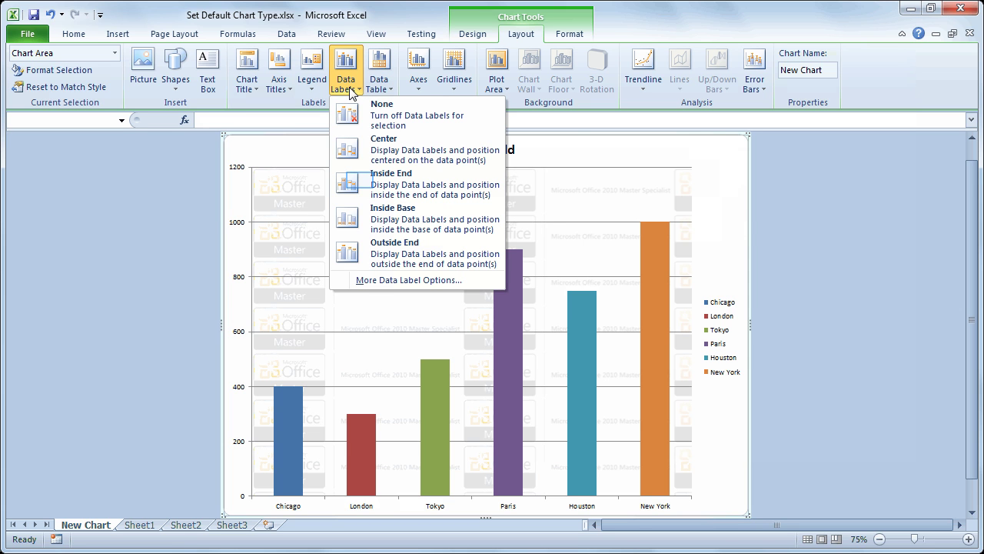
pyautogui.click(361, 186)
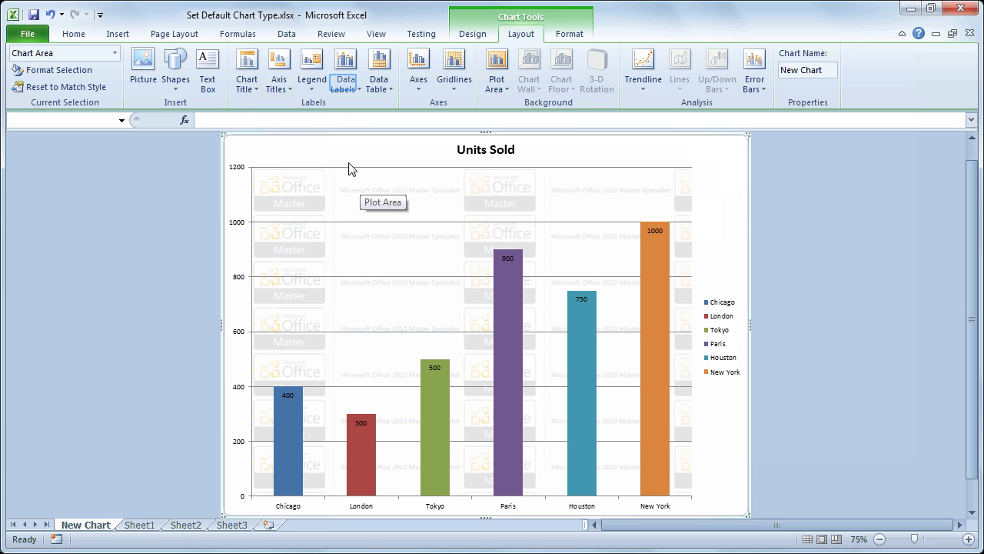
pyautogui.click(343, 83)
pyautogui.click(386, 247)
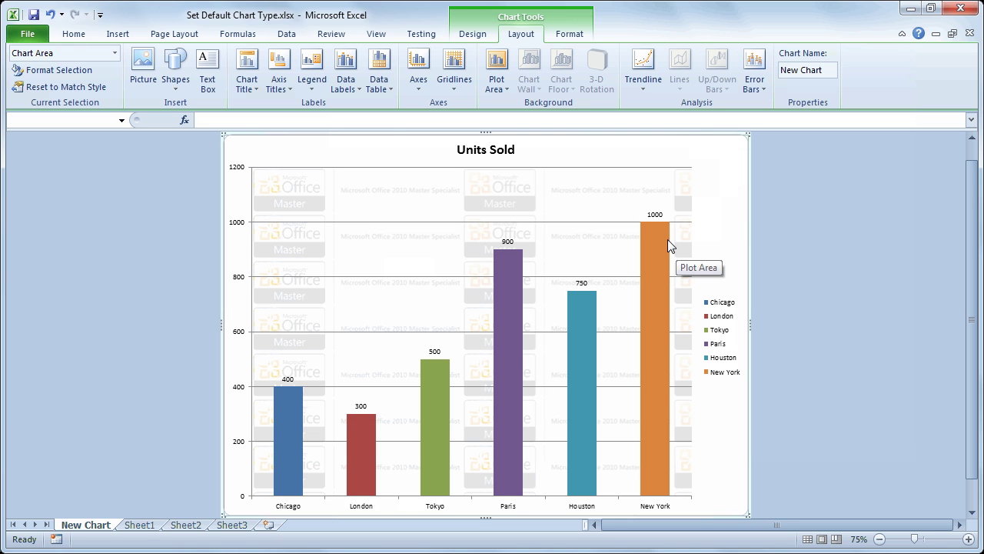
pyautogui.press('alt')
pyautogui.press('Escape')
pyautogui.click(476, 36)
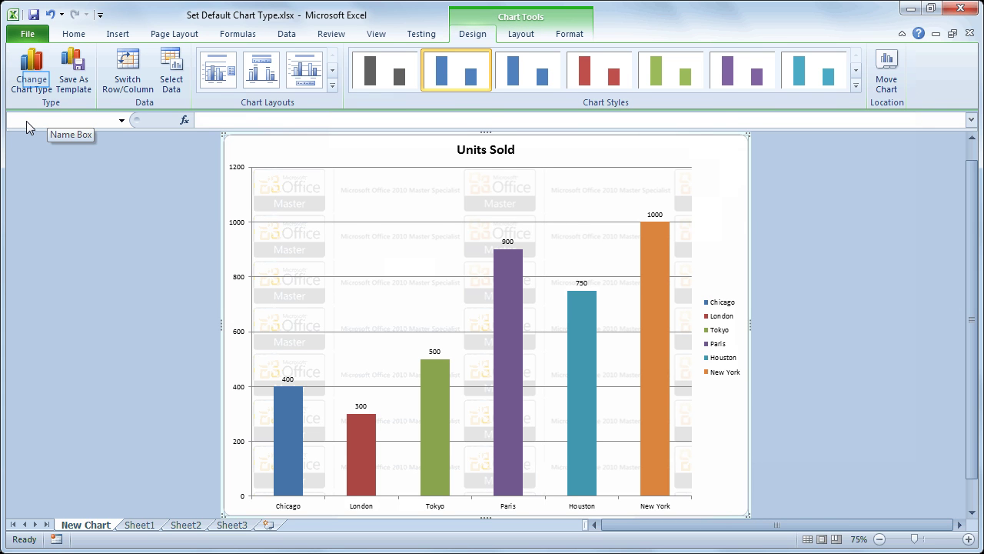
pyautogui.click(36, 79)
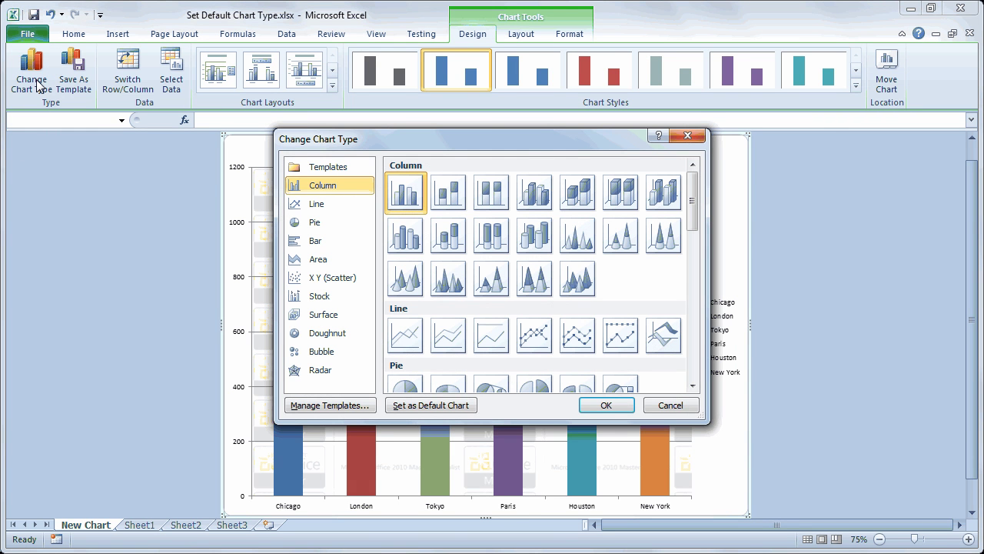
pyautogui.press('Tab')
pyautogui.click(666, 403)
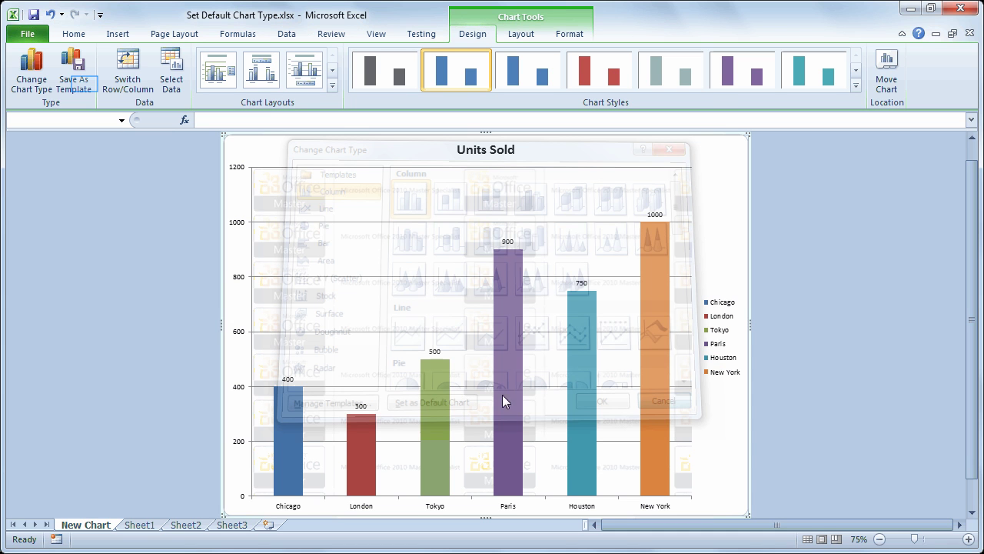
# Save the formatted chart as a chart template named Multi Color Single Series Column.
pyautogui.click(83, 86)
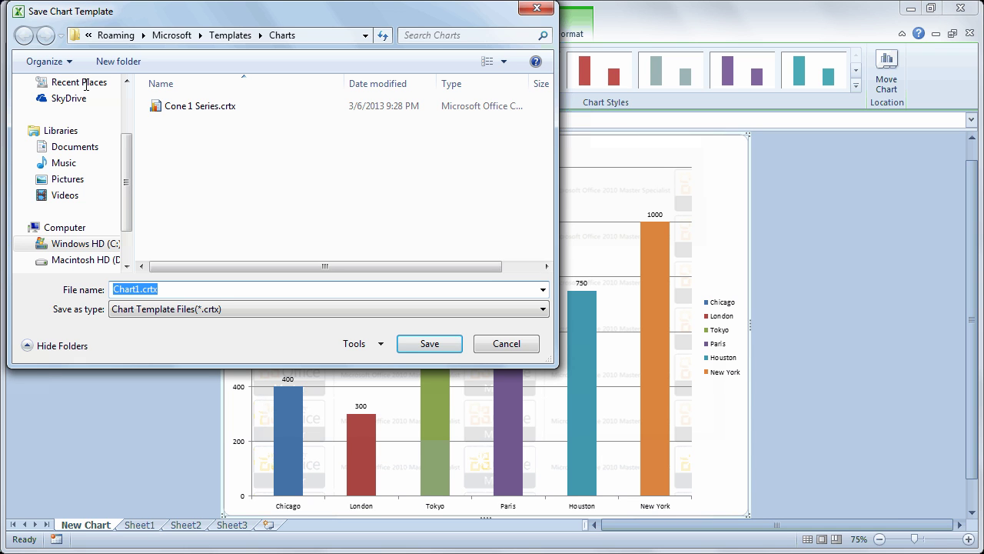
pyautogui.write('Mu')
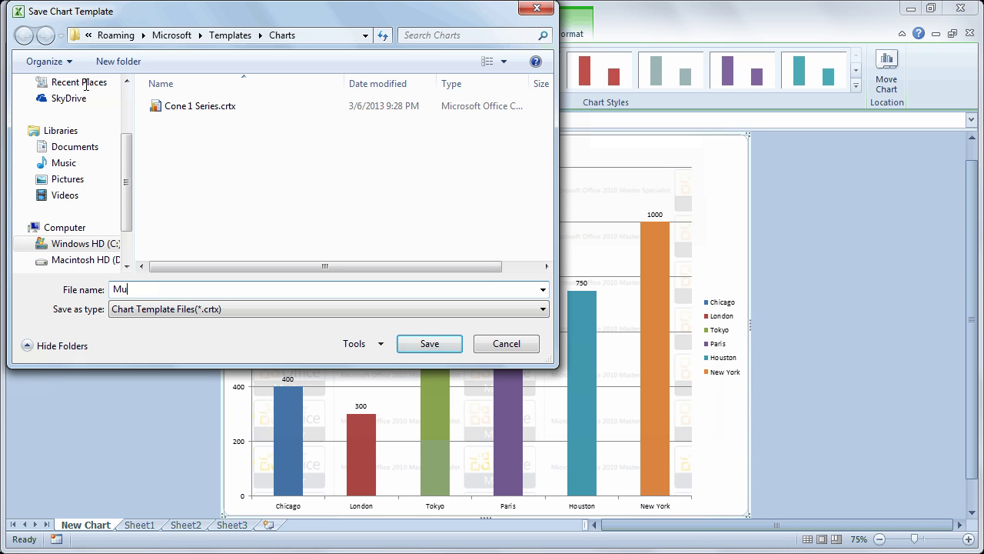
pyautogui.write('lti Color Single ser')
pyautogui.press('BackSpace')
pyautogui.press('BackSpace')
pyautogui.press('BackSpace')
pyautogui.write('Serie')
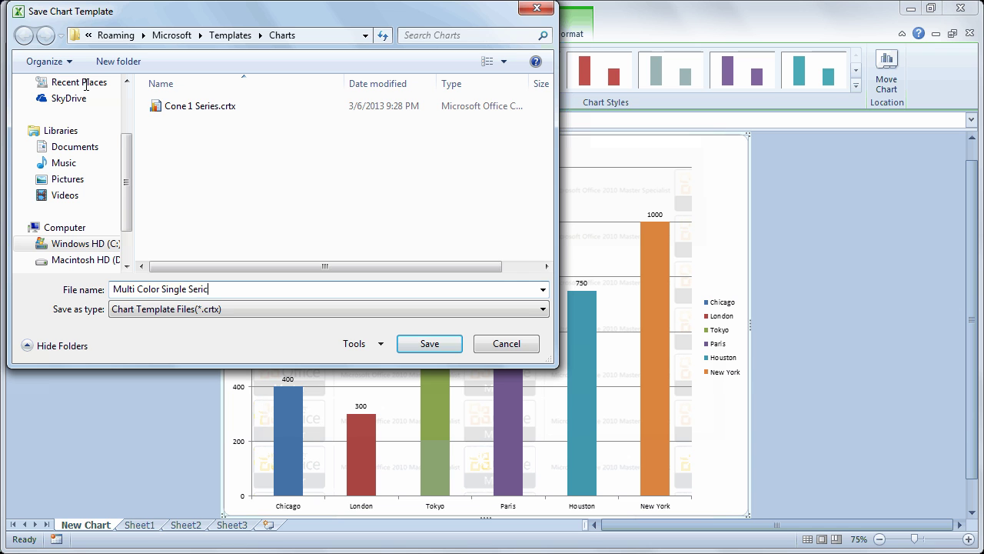
pyautogui.write('s Column')
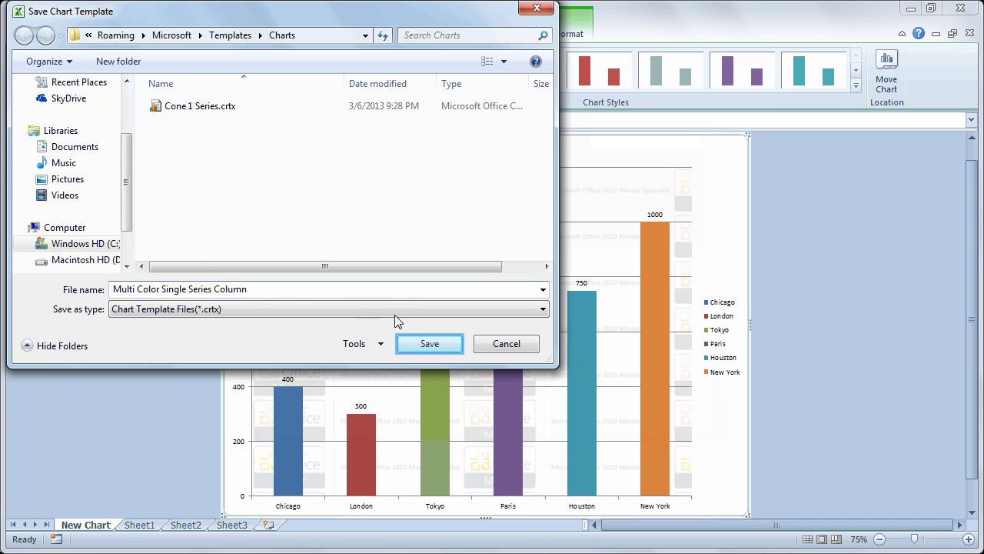
pyautogui.click(408, 342)
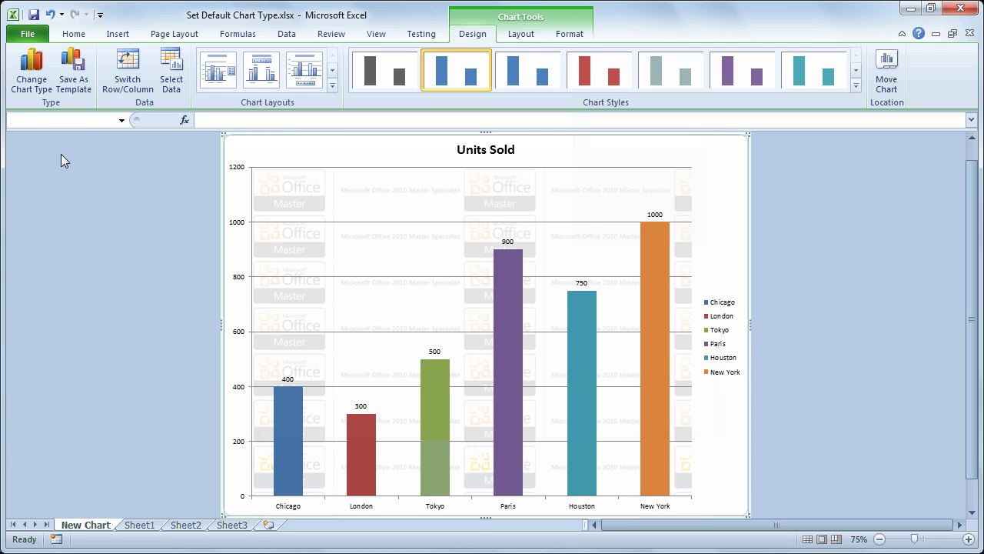
# Set the Multi Color Single Series Column template as the default chart type and apply it to the current chart.
pyautogui.click(39, 83)
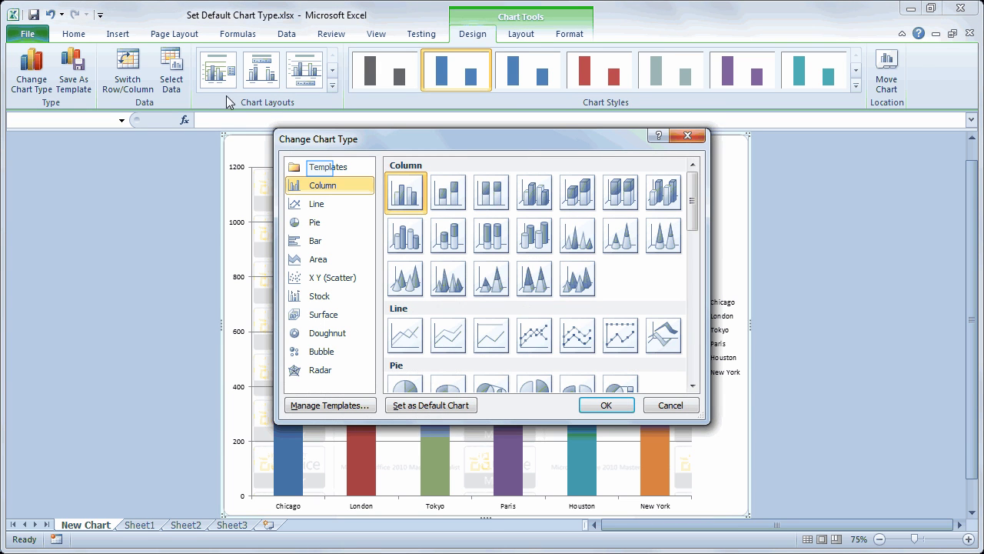
pyautogui.click(323, 168)
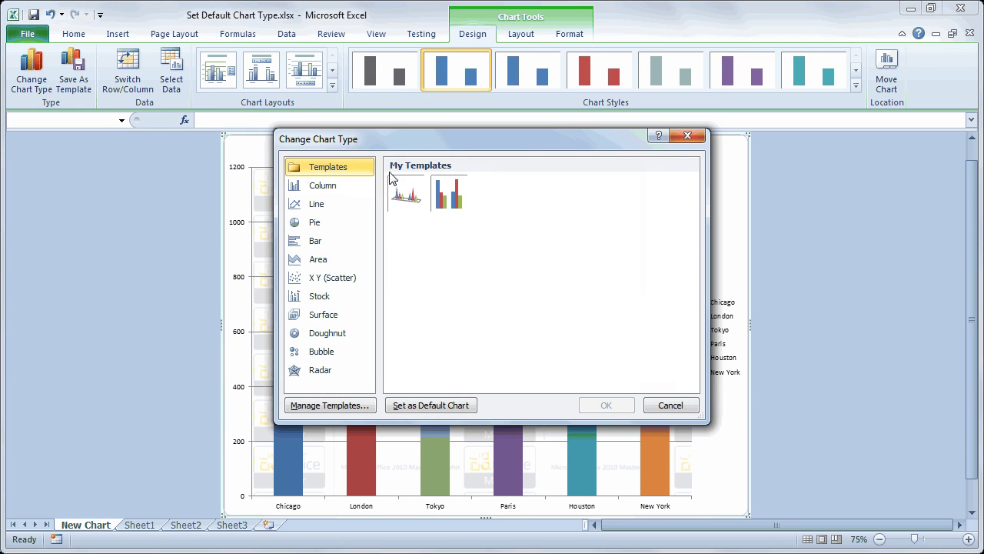
pyautogui.click(455, 213)
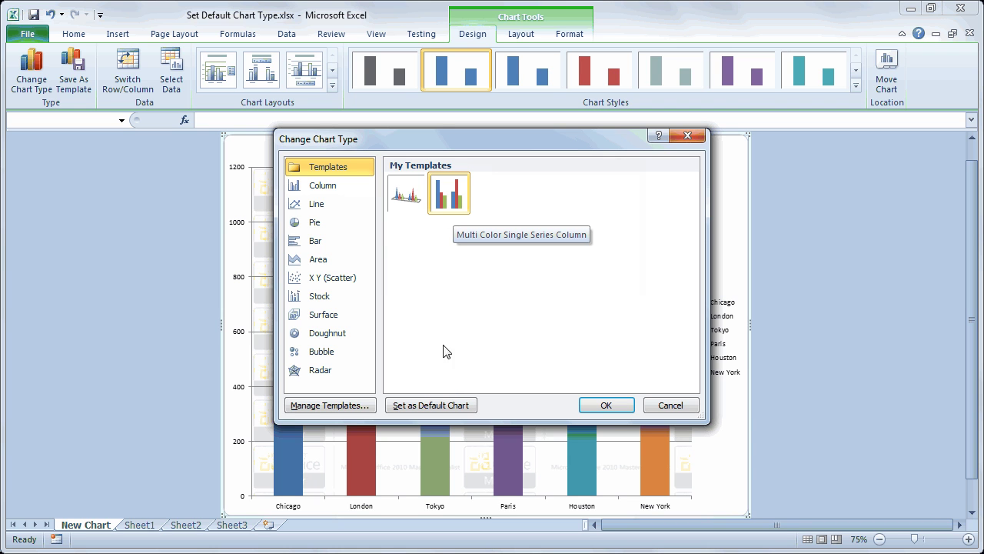
pyautogui.click(445, 405)
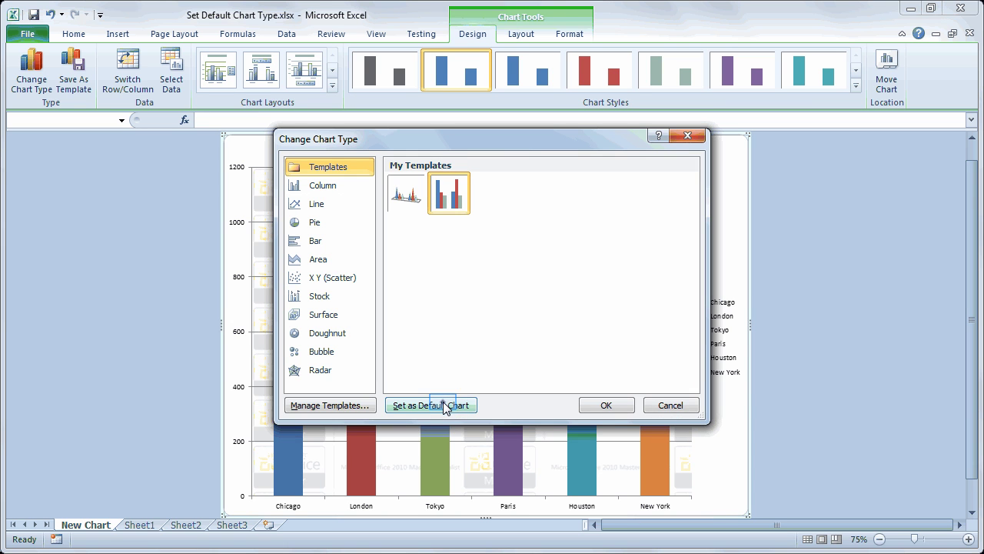
pyautogui.click(596, 406)
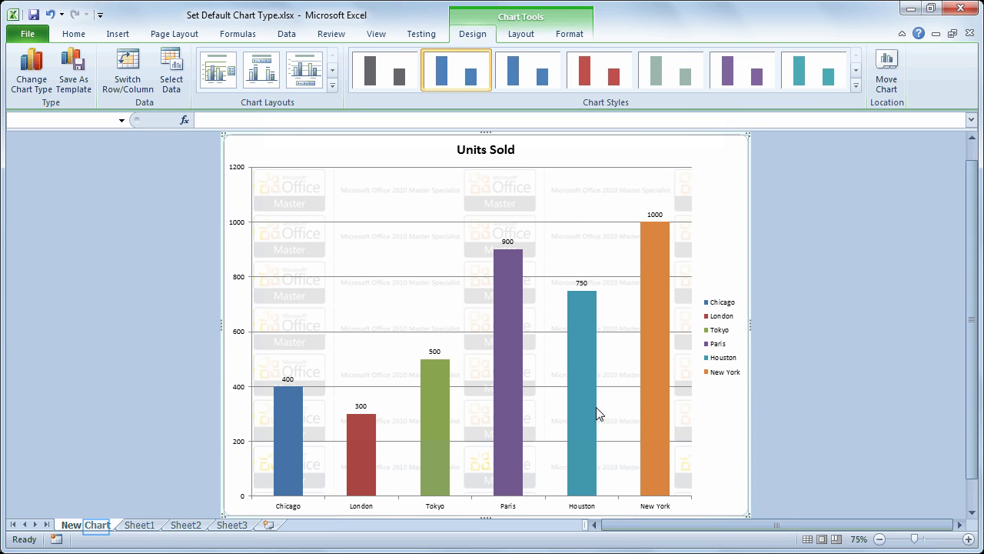
# Permanently delete the New Chart sheet from the workbook.
pyautogui.rightClick(97, 526)
pyautogui.rightClick(91, 527)
pyautogui.click(129, 370)
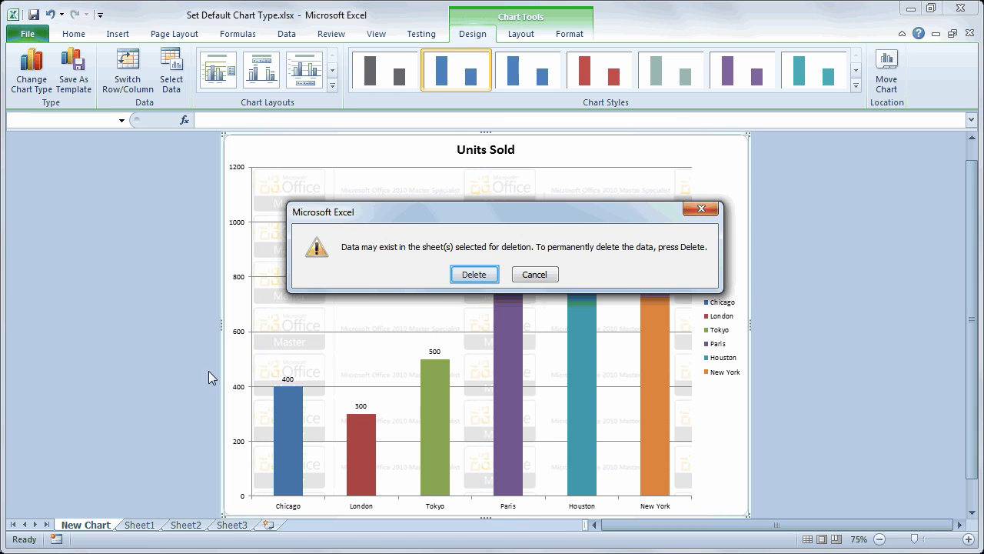
pyautogui.click(471, 274)
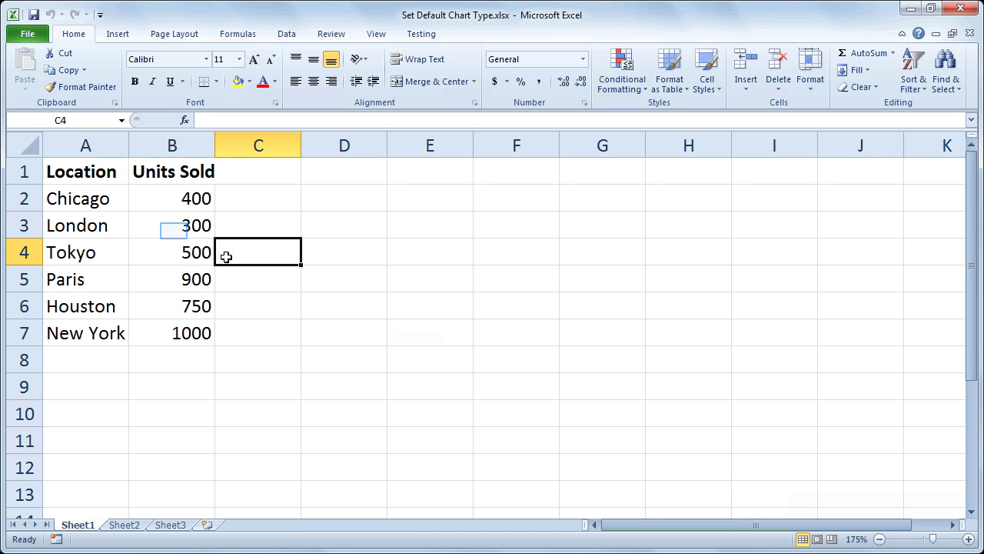
# Create a default chart on a new chart sheet from the Location and Units Sold data in Sheet1.
pyautogui.click(173, 230)
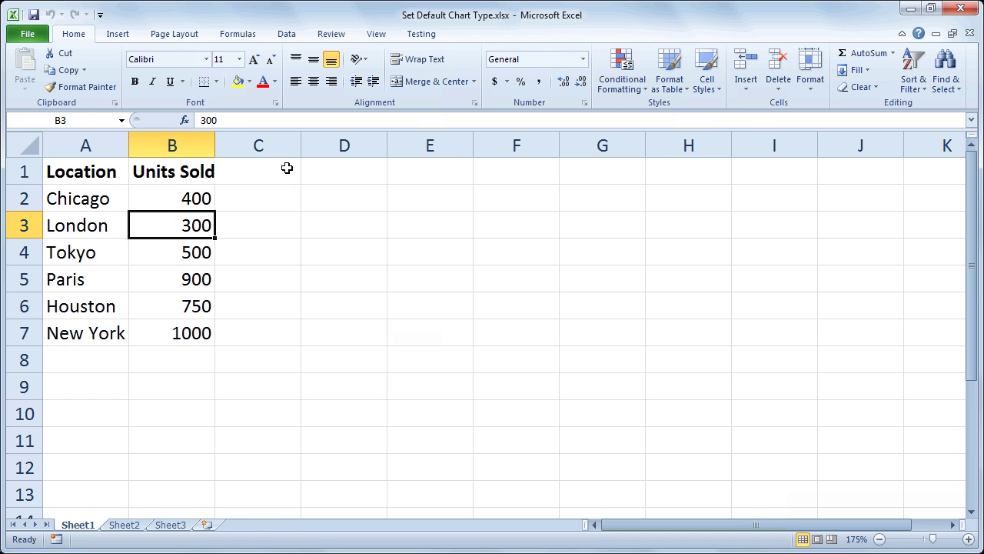
pyautogui.press('F11')
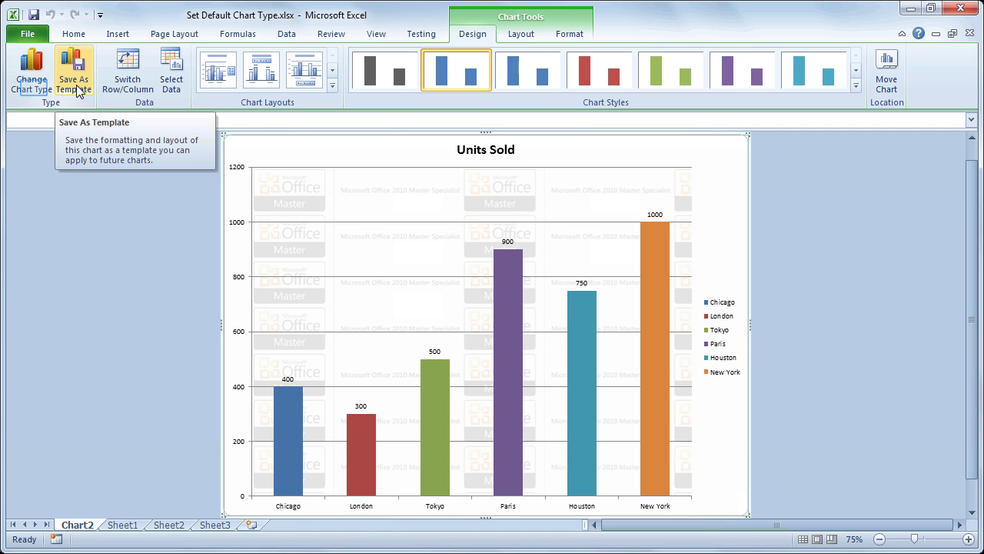
# Review the saved chart templates and the default chart option for Multi Color Single Series Column, and close without applying changes.
pyautogui.click(32, 81)
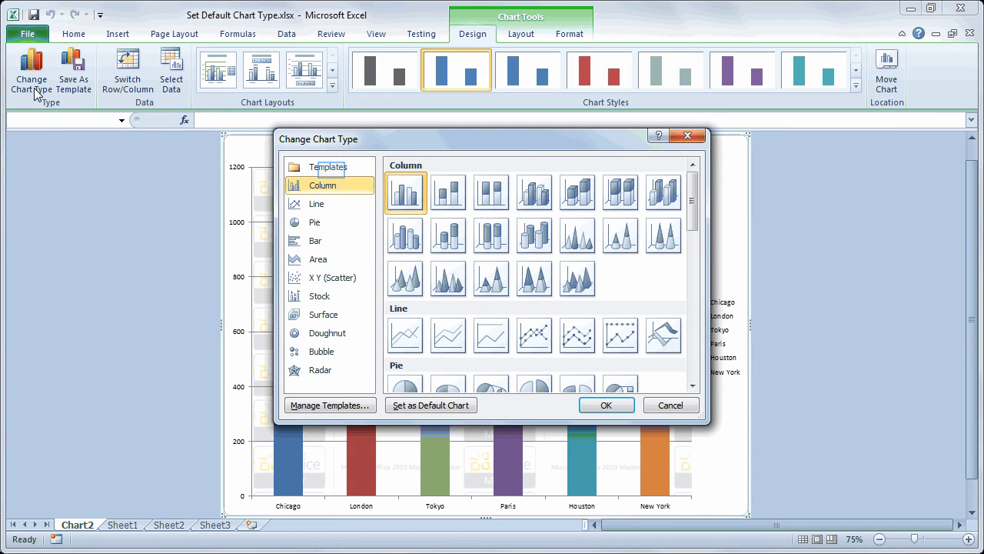
pyautogui.click(331, 170)
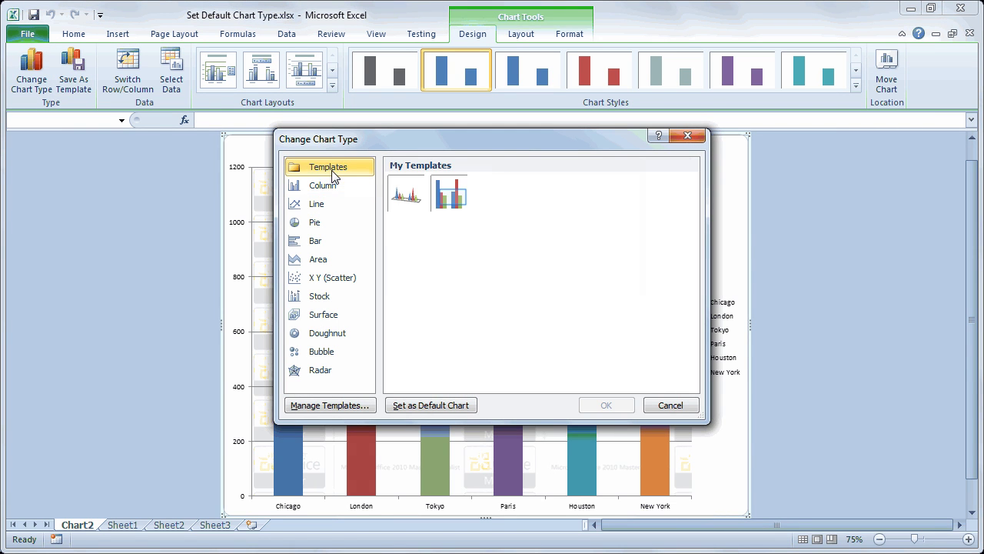
pyautogui.click(452, 195)
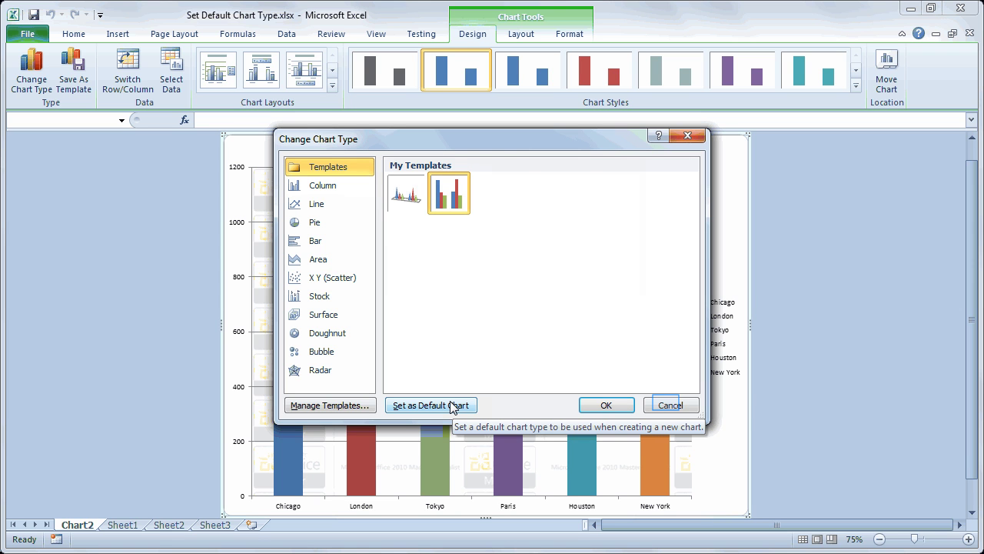
pyautogui.click(668, 406)
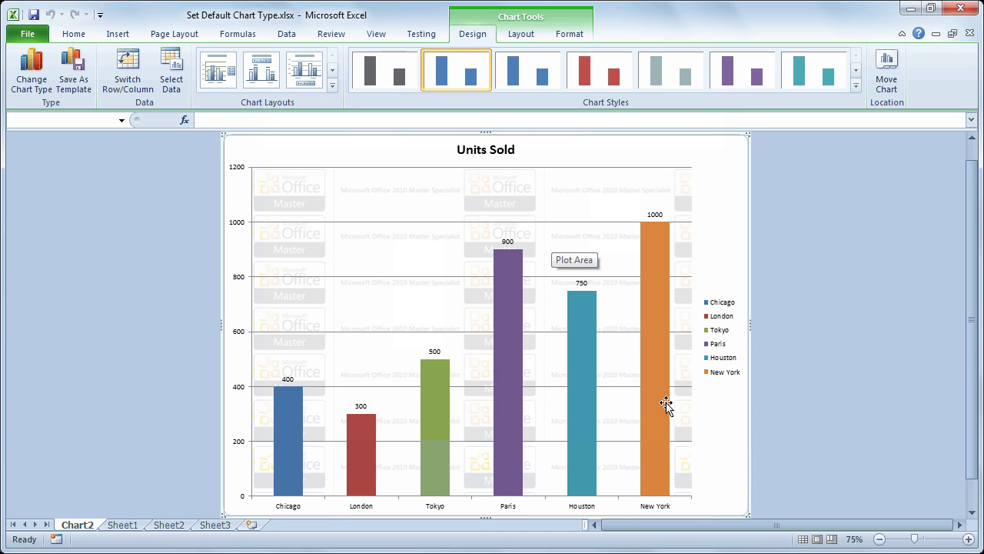